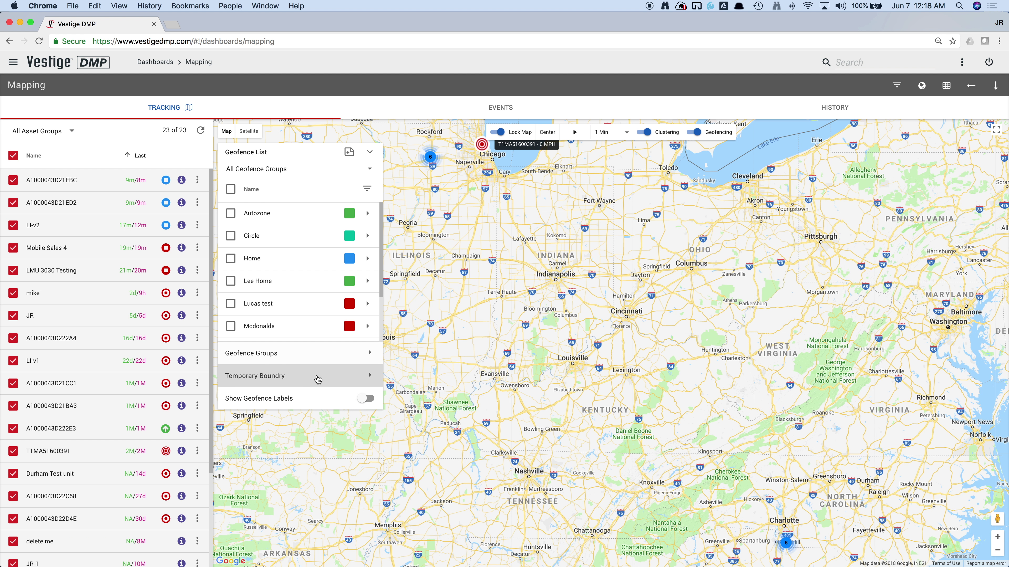
# Open the temporary boundary settings and review the geofence groups available for filtering.
pyautogui.click(359, 379)
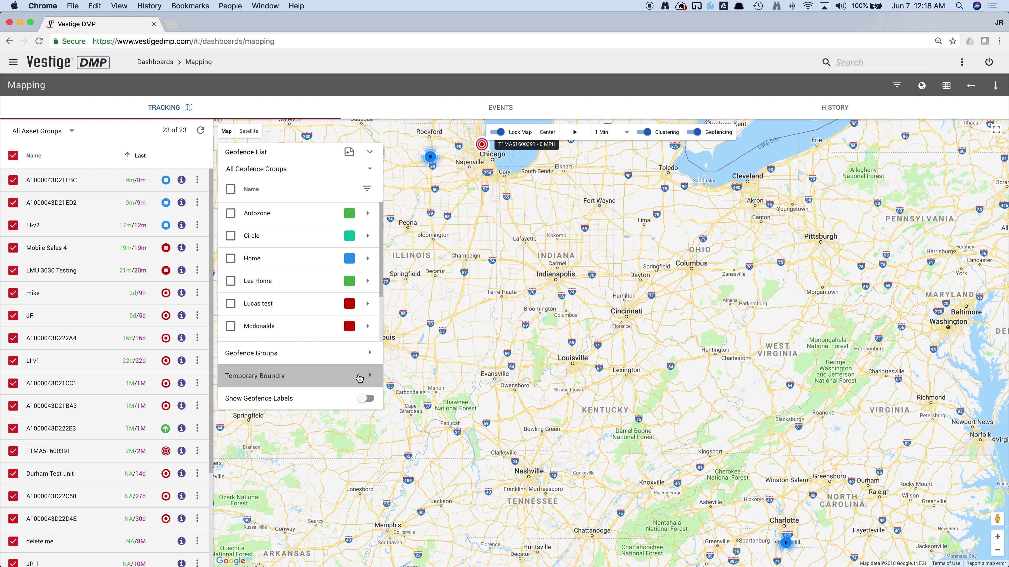
pyautogui.scroll(-5, 330, 261)
pyautogui.scroll(5, 331, 261)
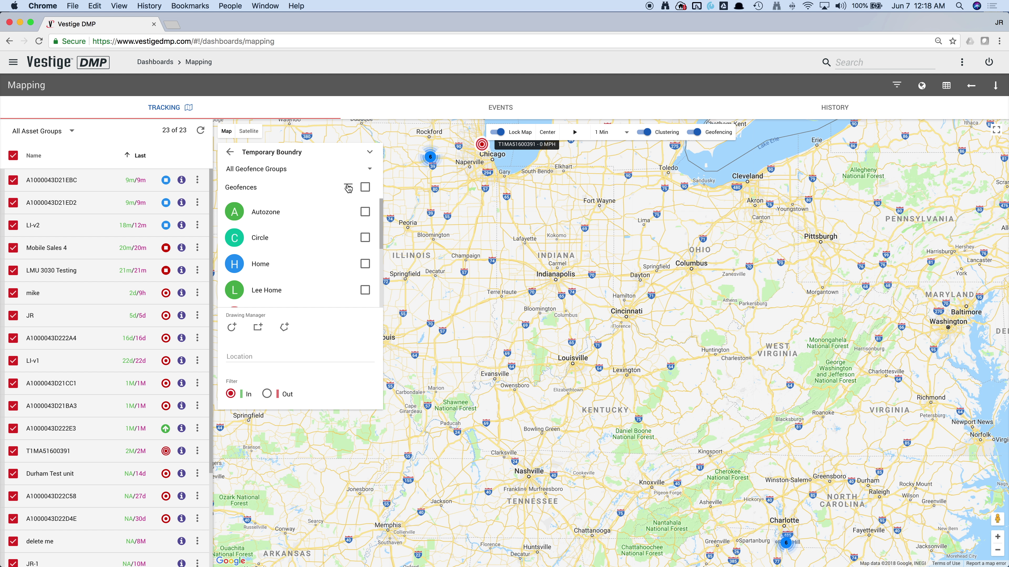
pyautogui.click(357, 168)
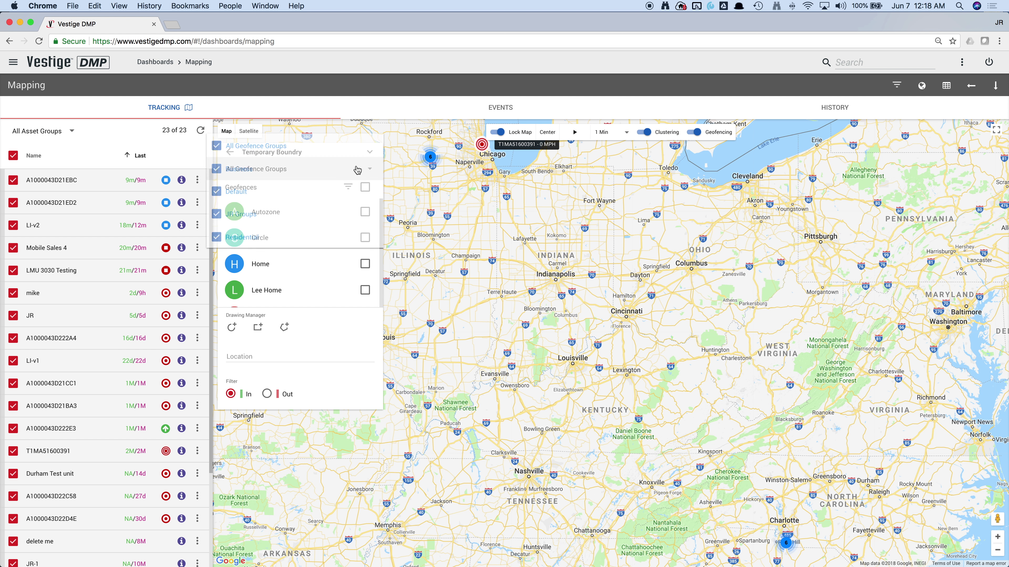
pyautogui.click(310, 266)
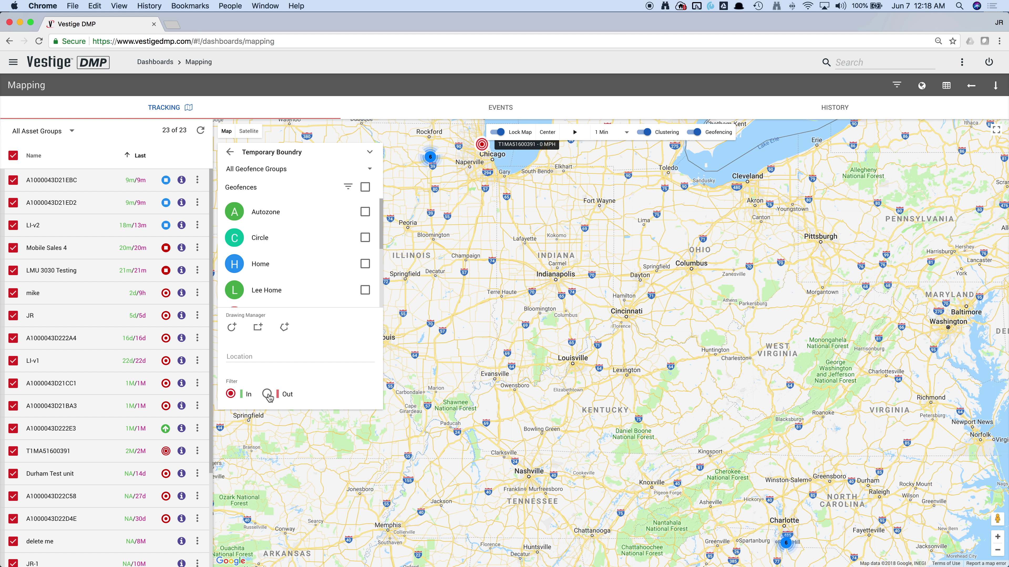
# Draw a circular temporary boundary around the Kingsport and Asheville area and check how the assets are flagged.
pyautogui.click(232, 327)
pyautogui.moveTo(719, 470); pyautogui.dragTo(755, 501)
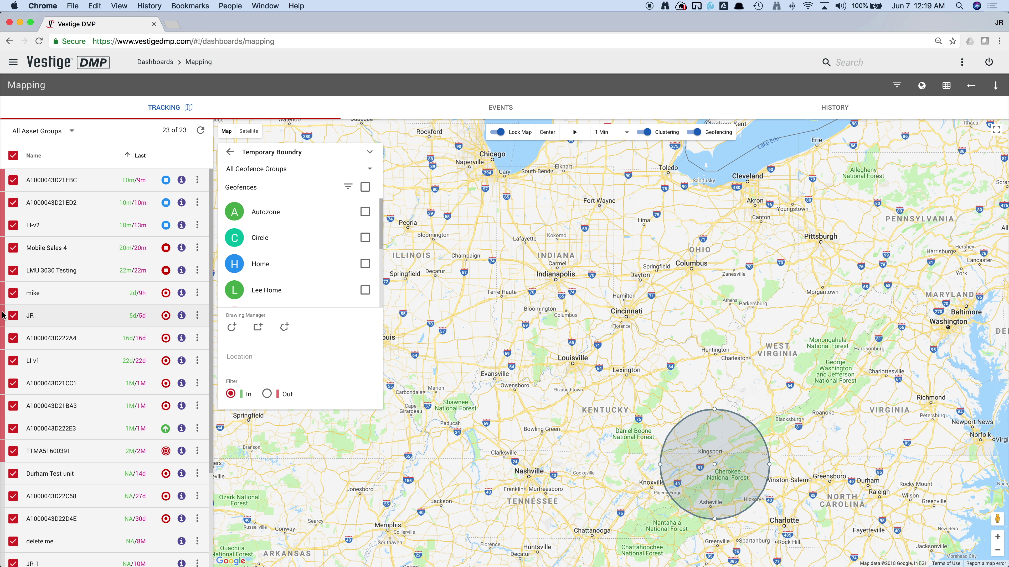
pyautogui.scroll(-3, 2, 315)
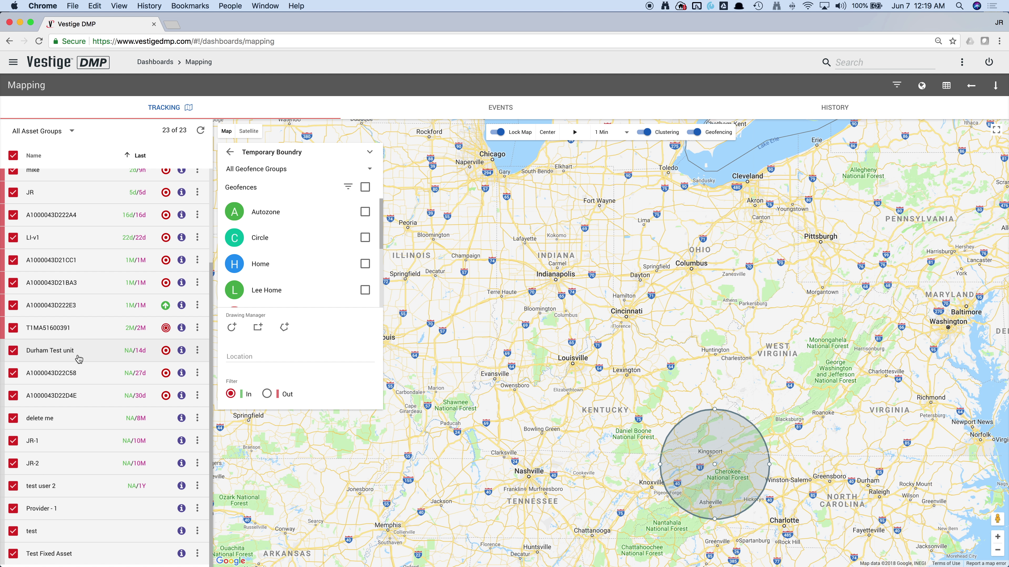
pyautogui.scroll(3, 79, 359)
# Move the circular boundary over Charlotte, filter for assets outside it, and return to the geofence list.
pyautogui.moveTo(718, 455); pyautogui.dragTo(792, 500)
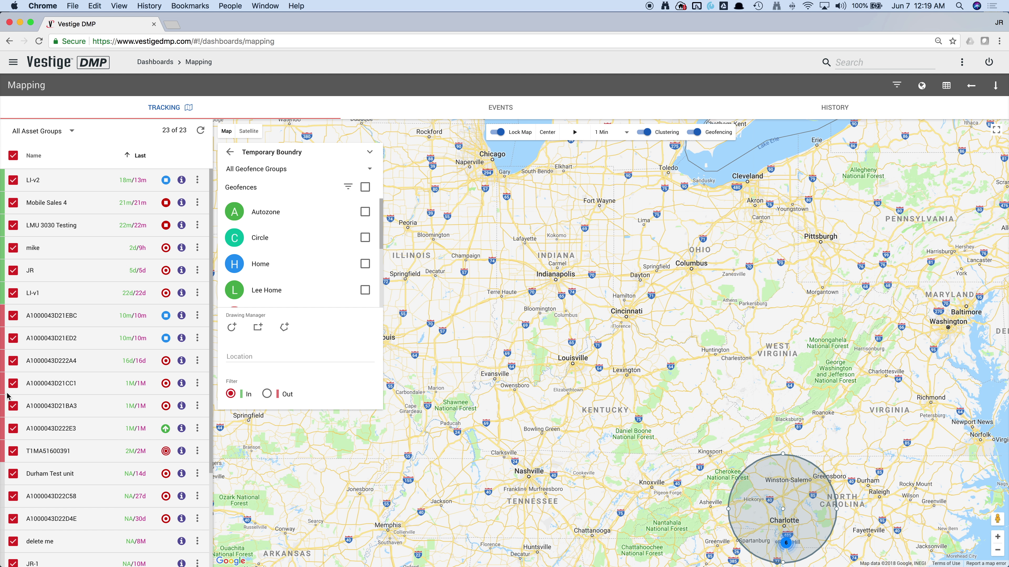
pyautogui.click(267, 394)
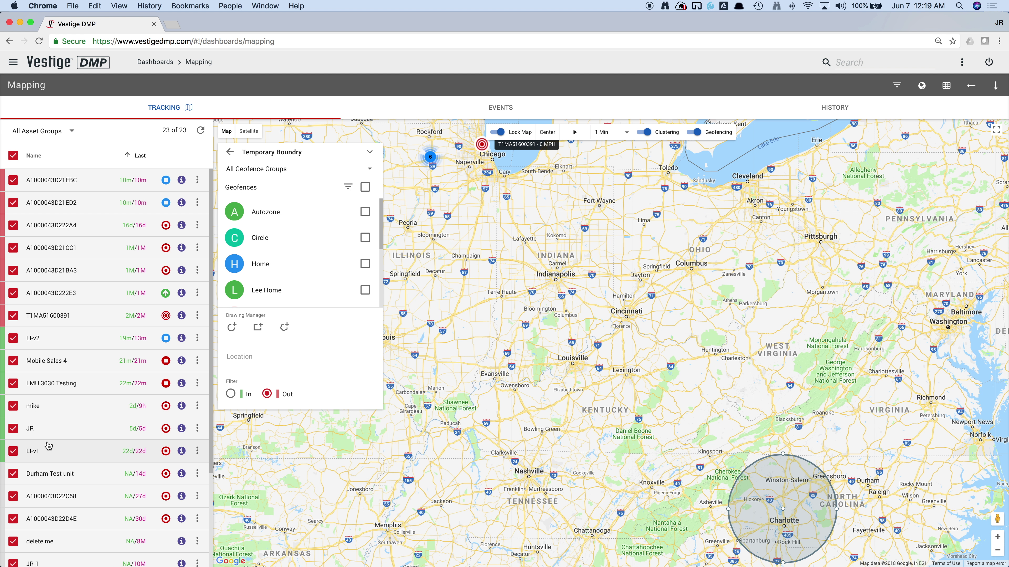
pyautogui.click(230, 153)
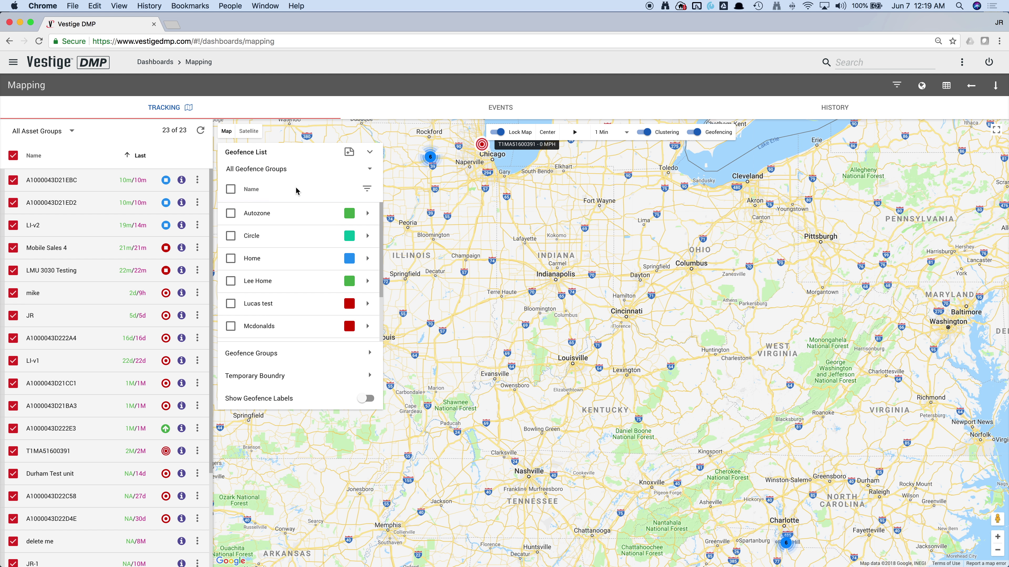
# Show the events map with clustering off and open its temporary boundary settings.
pyautogui.click(500, 108)
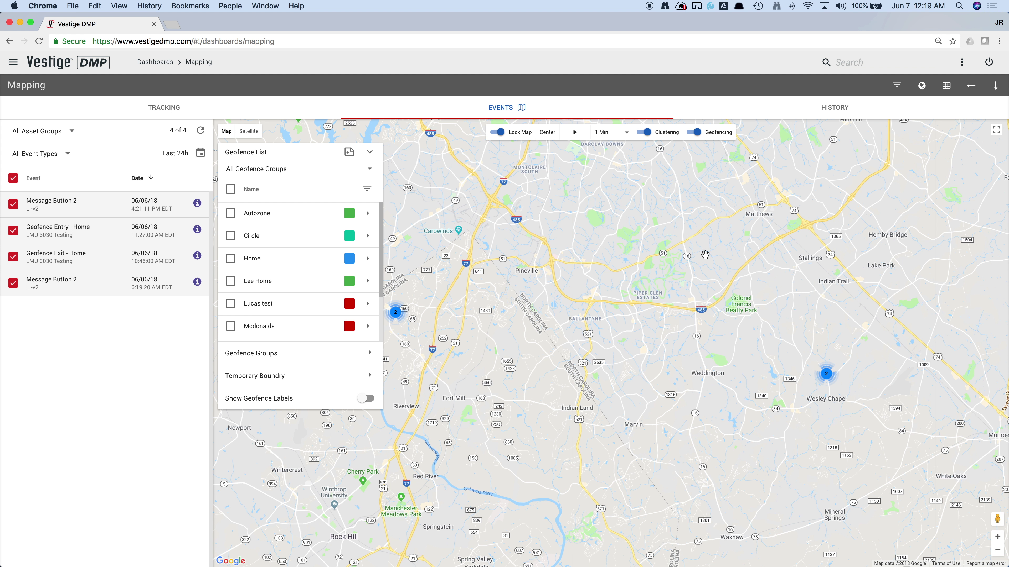
pyautogui.click(647, 133)
pyautogui.click(258, 376)
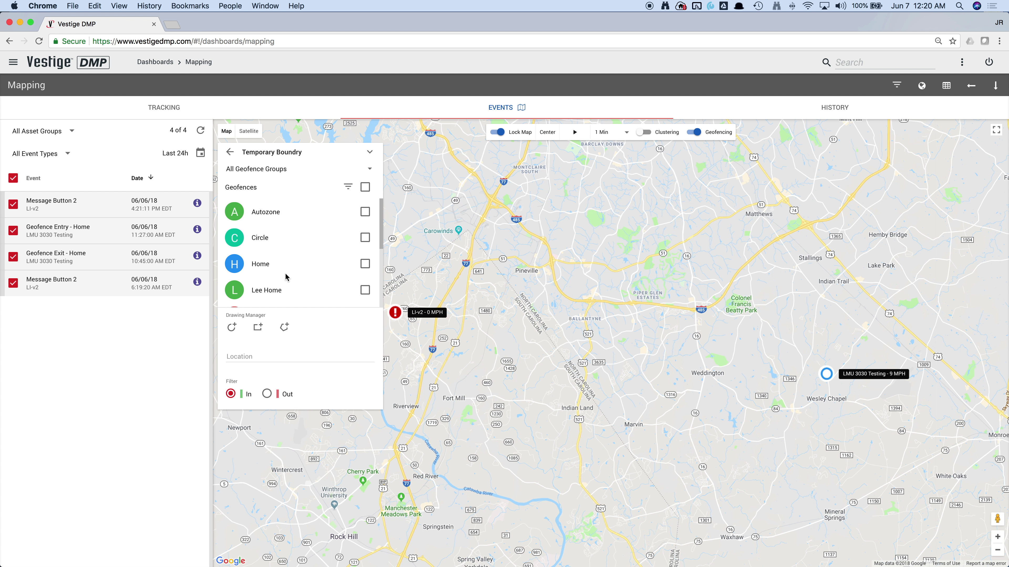
# Filter the events by all geofences, clear that selection and return to the geofence list.
pyautogui.click(366, 188)
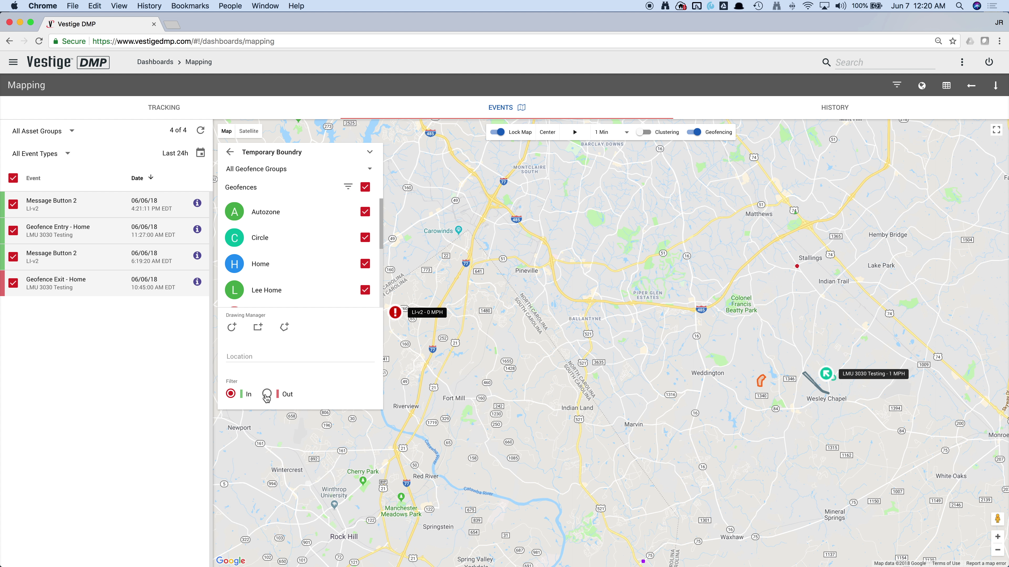
pyautogui.click(365, 187)
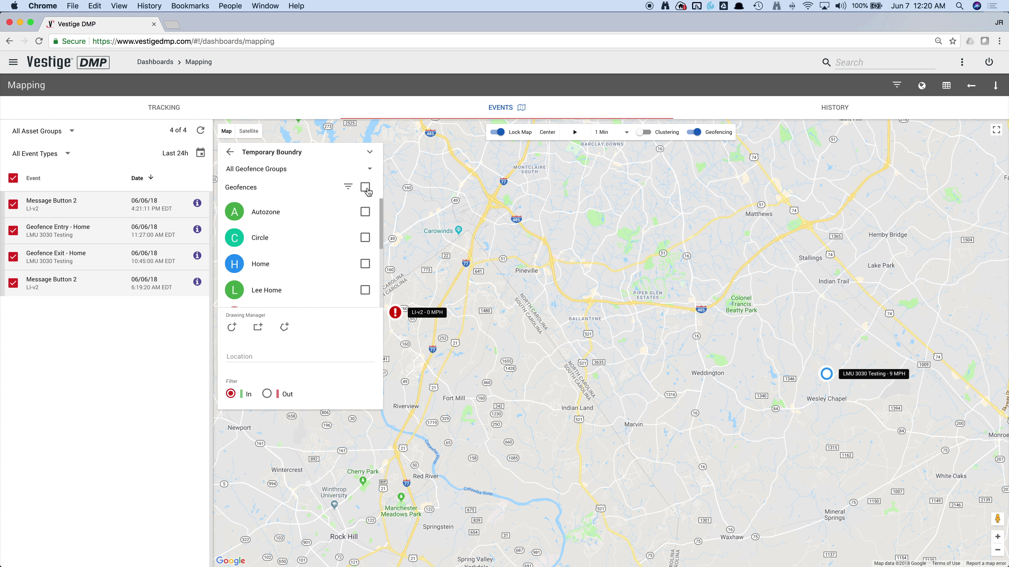
pyautogui.click(230, 152)
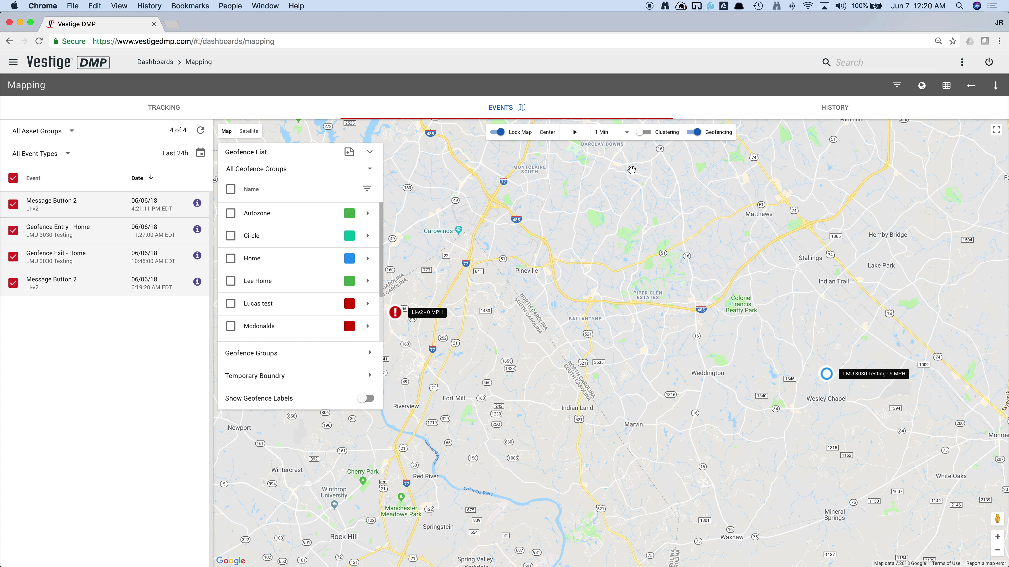
# Load the asset history from 06/06/2018 12:00:00 AM to 06/08/2018 12:00:00 AM.
pyautogui.click(826, 115)
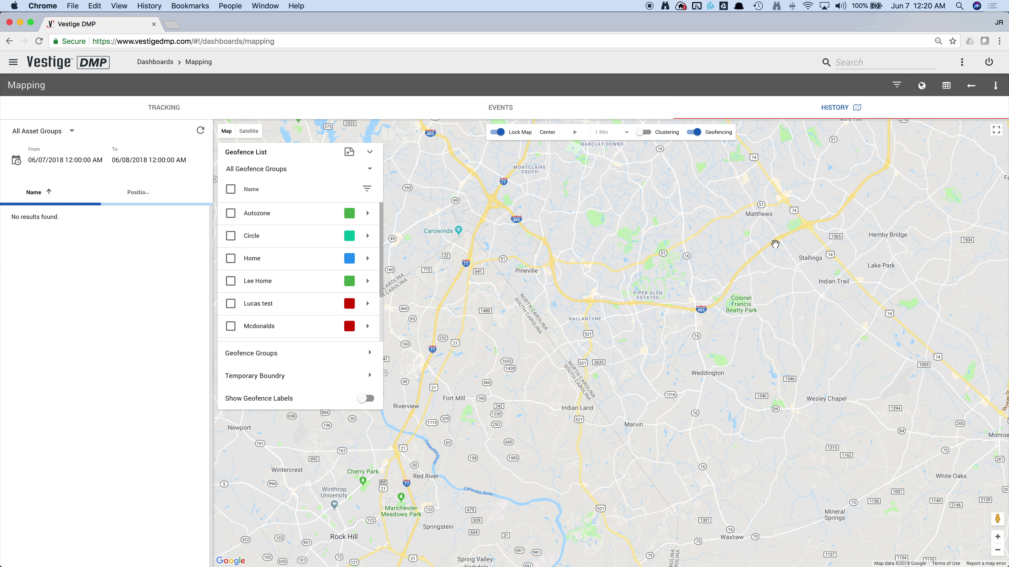
pyautogui.click(17, 160)
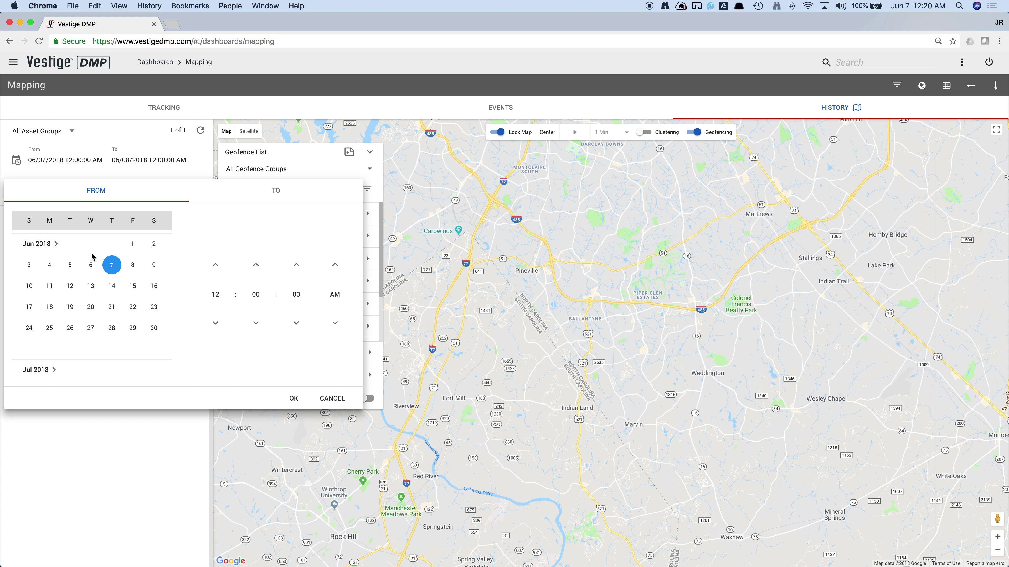
pyautogui.click(94, 269)
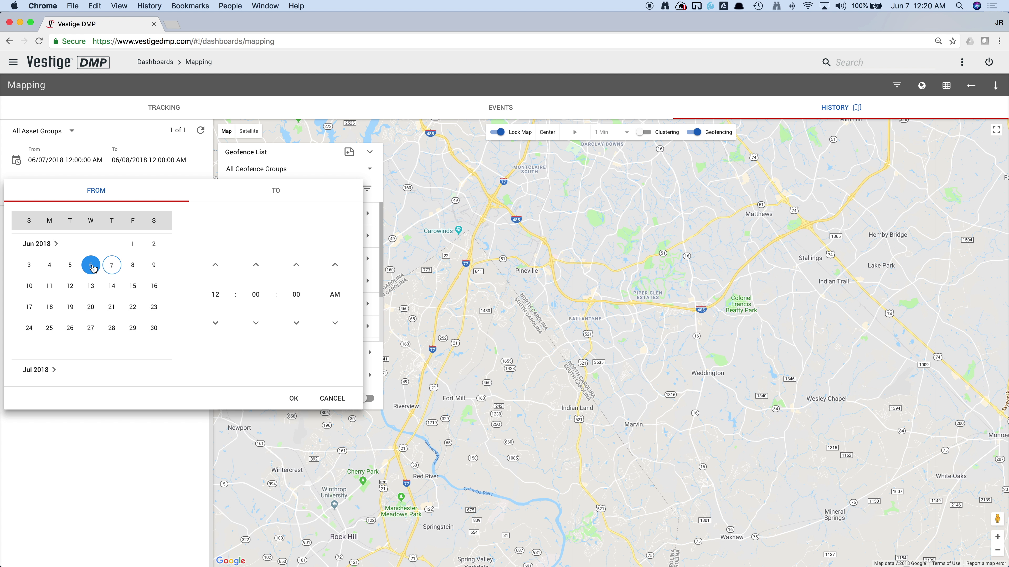
pyautogui.click(277, 194)
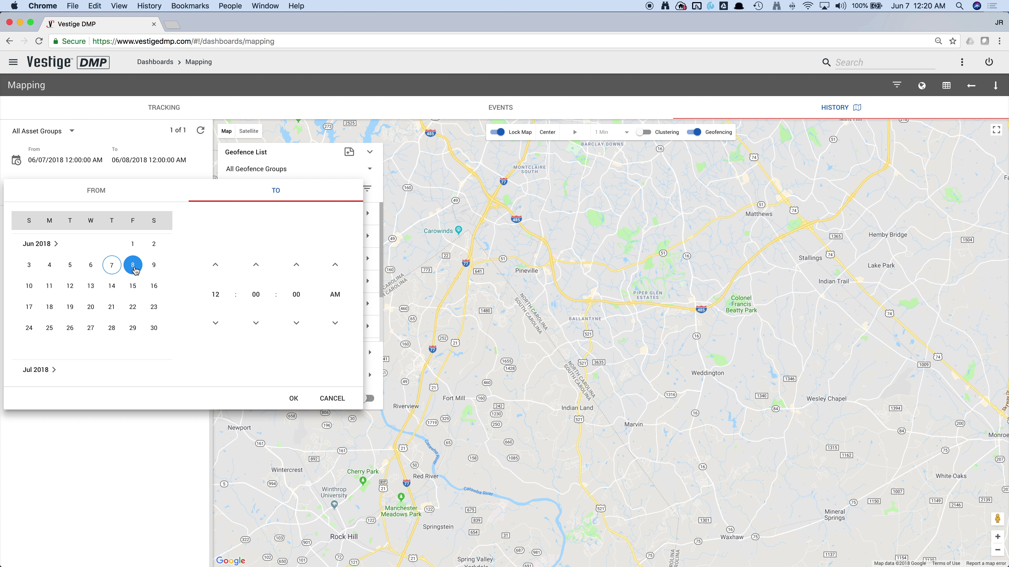
pyautogui.click(295, 399)
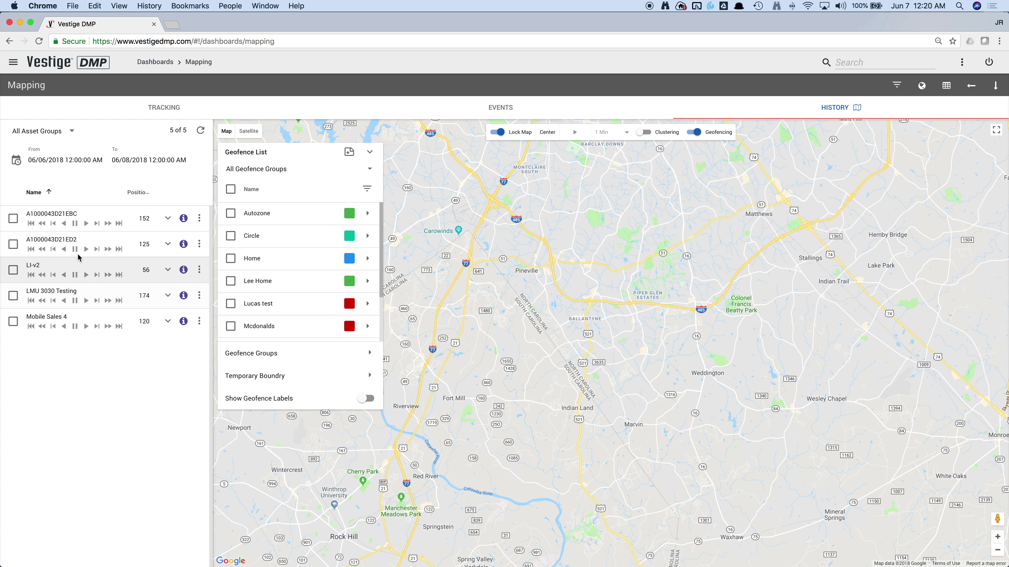
# Plot the history of the LMU 3030 Testing asset on the map and expand its position details.
pyautogui.click(13, 296)
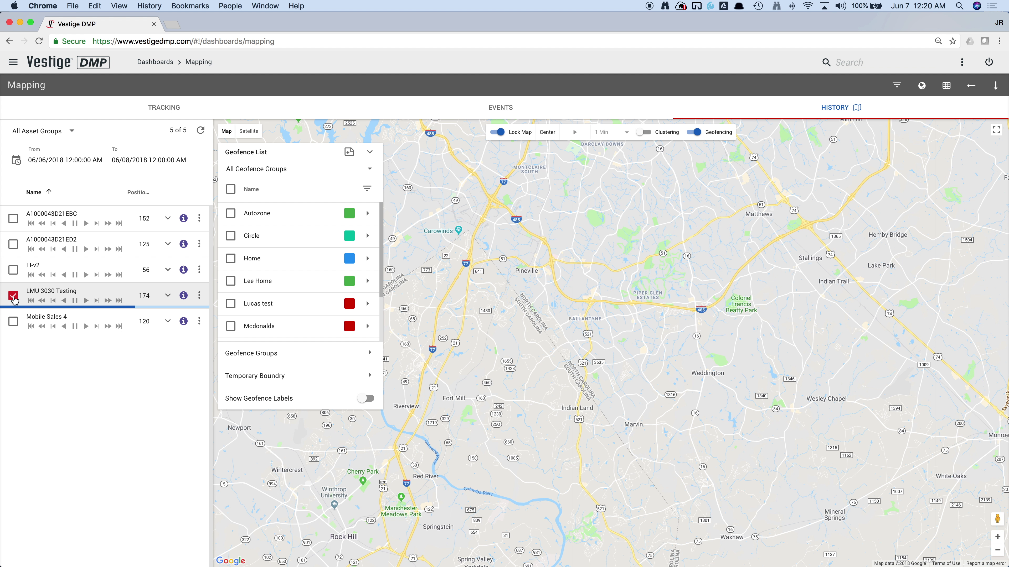
pyautogui.click(168, 296)
pyautogui.moveTo(745, 347); pyautogui.dragTo(537, 328)
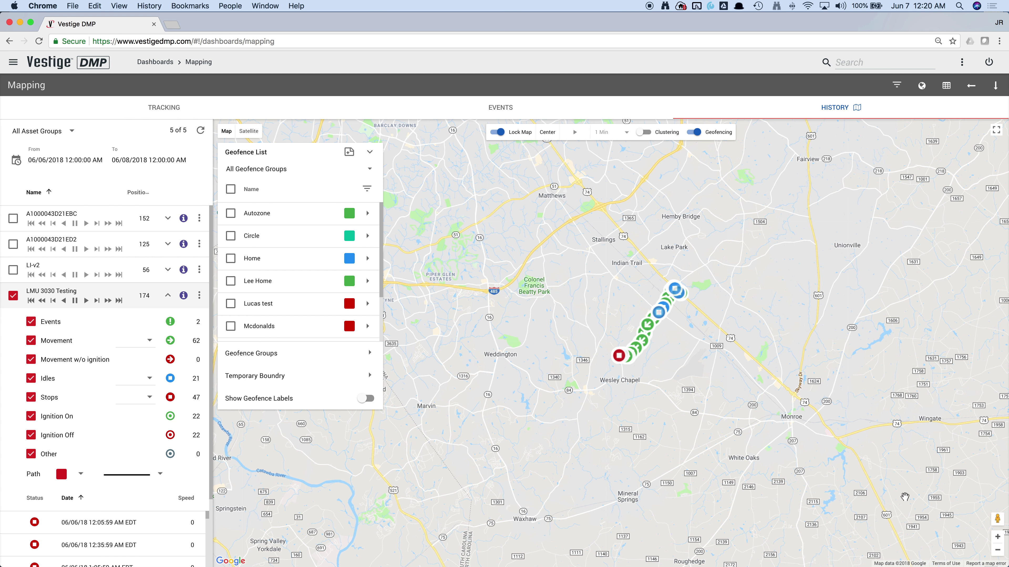
pyautogui.click(997, 537)
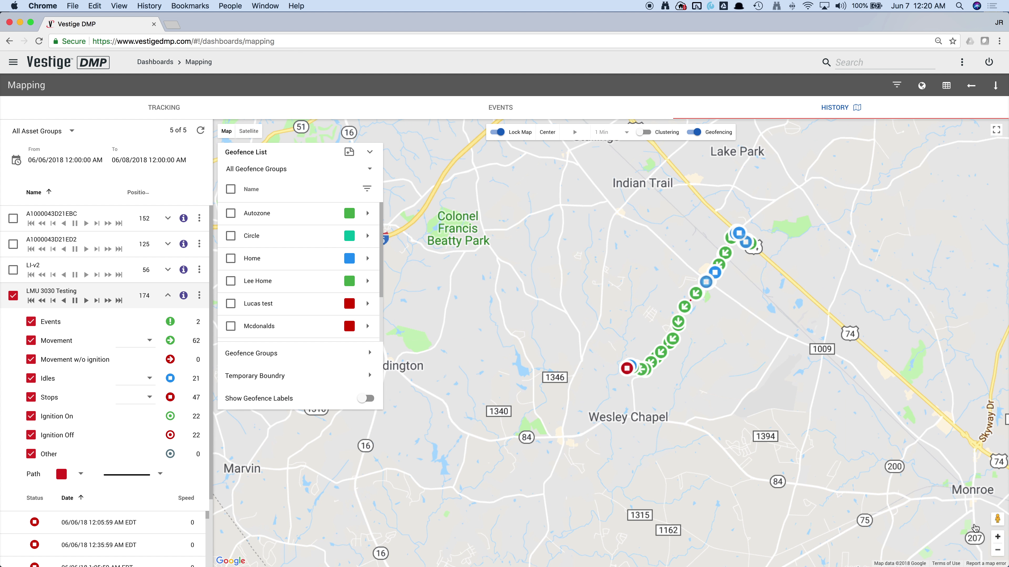
pyautogui.moveTo(783, 361); pyautogui.dragTo(701, 392)
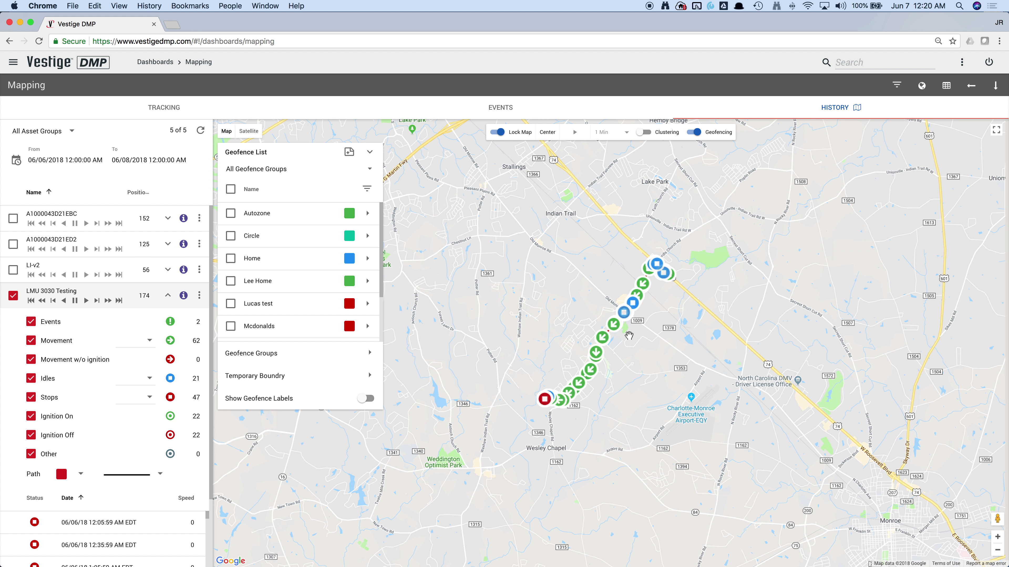
# Draw a five-sided temporary polygon boundary around the middle section of the LMU 3030 Testing path.
pyautogui.click(305, 376)
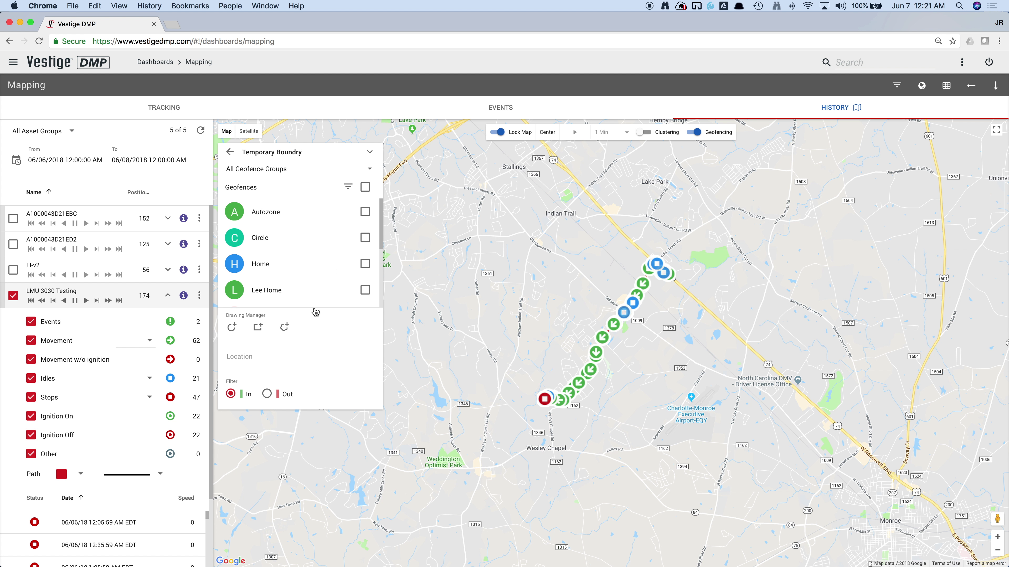
pyautogui.click(284, 327)
pyautogui.click(578, 318)
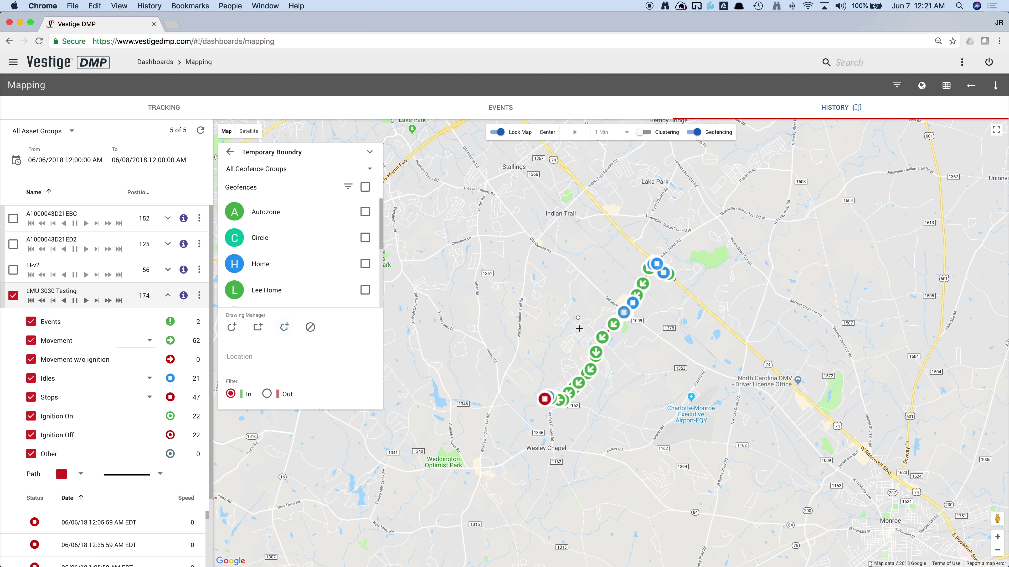
pyautogui.click(580, 356)
pyautogui.click(610, 373)
pyautogui.click(646, 334)
pyautogui.click(597, 298)
pyautogui.click(579, 318)
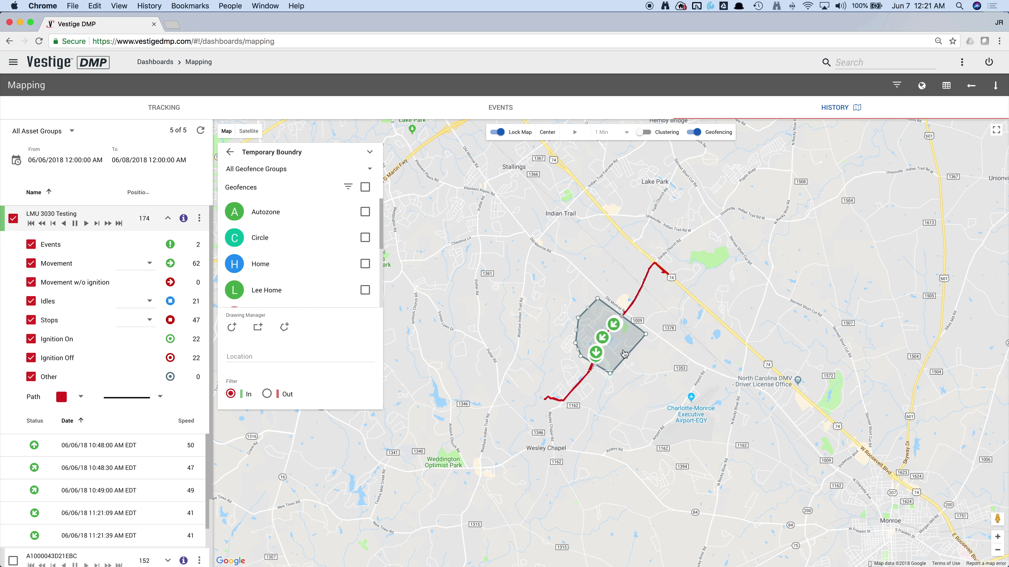
# Move the polygon to the path's southwestern end, then to its northeastern end near Indian Trail, and review the filtered positions.
pyautogui.moveTo(627, 346); pyautogui.dragTo(596, 385)
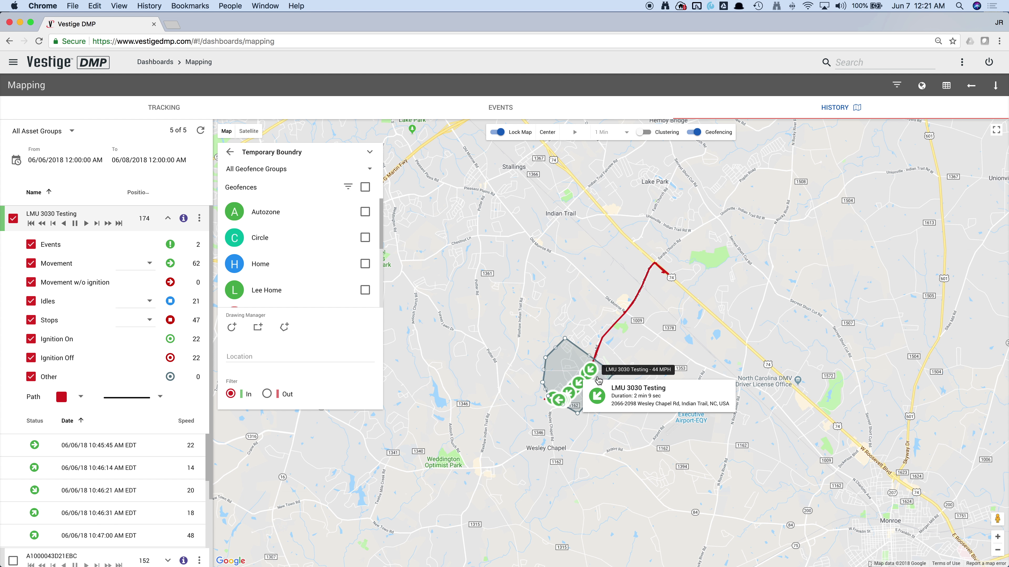
pyautogui.moveTo(571, 359); pyautogui.dragTo(662, 246)
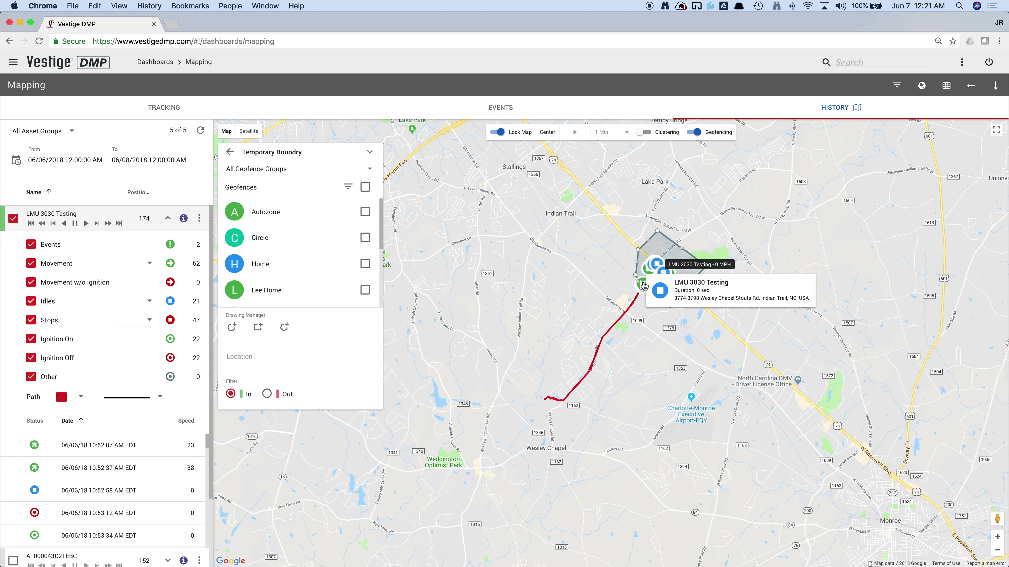
pyautogui.moveTo(643, 285)
pyautogui.scroll(-5, 135, 501)
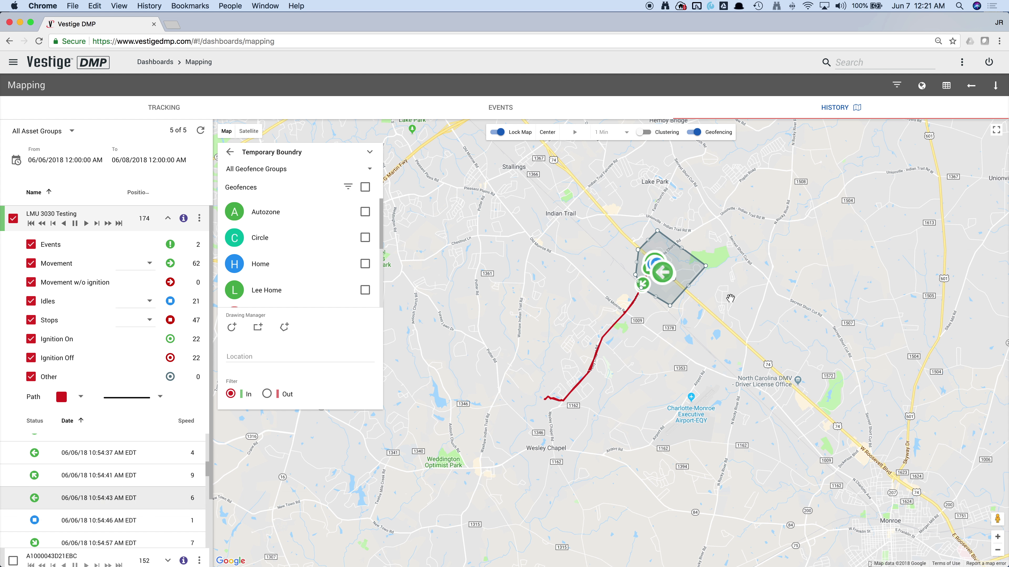
# Move the polygon over the path's southwestern end near Wesley Chapel and open the details of a movement position inside it.
pyautogui.moveTo(555, 417); pyautogui.dragTo(533, 426)
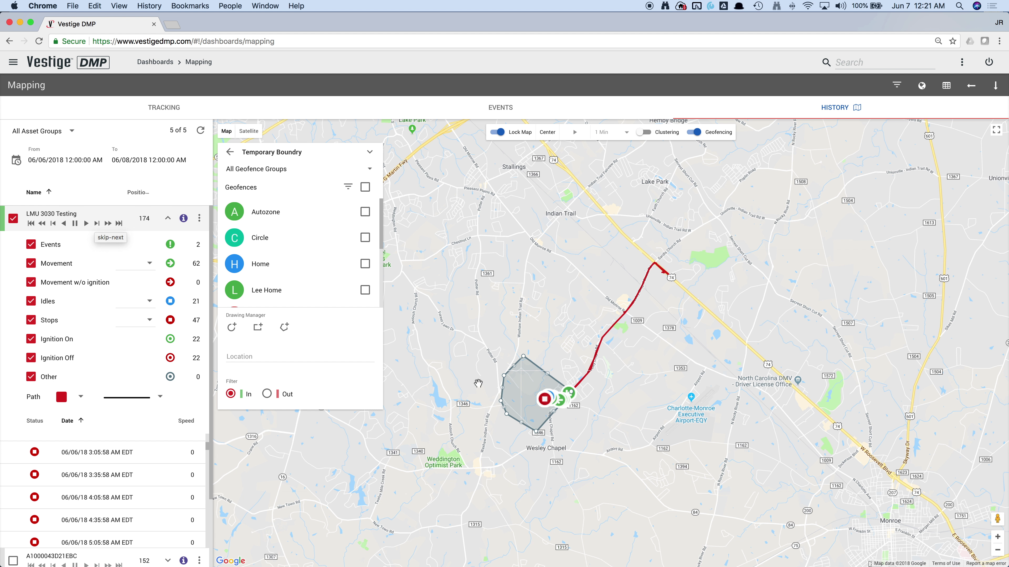
pyautogui.click(546, 401)
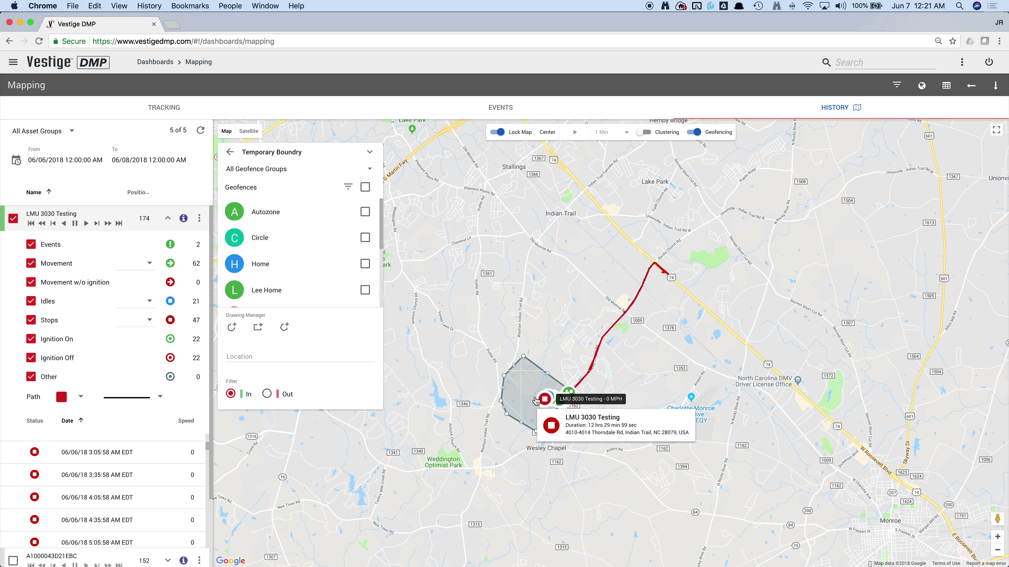
pyautogui.click(564, 401)
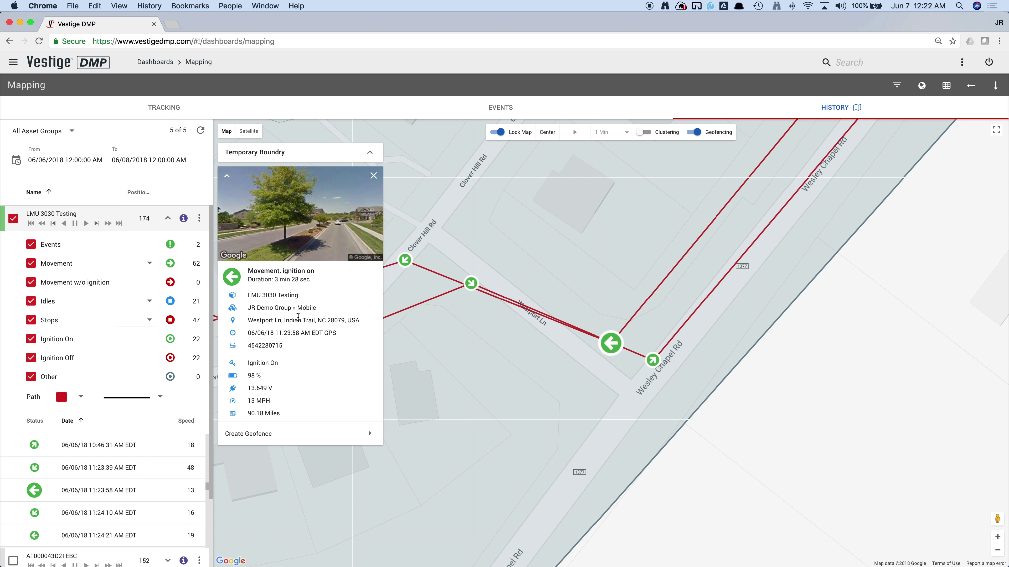
# Collapse the position details and fully expand the temporary boundary settings.
pyautogui.click(226, 177)
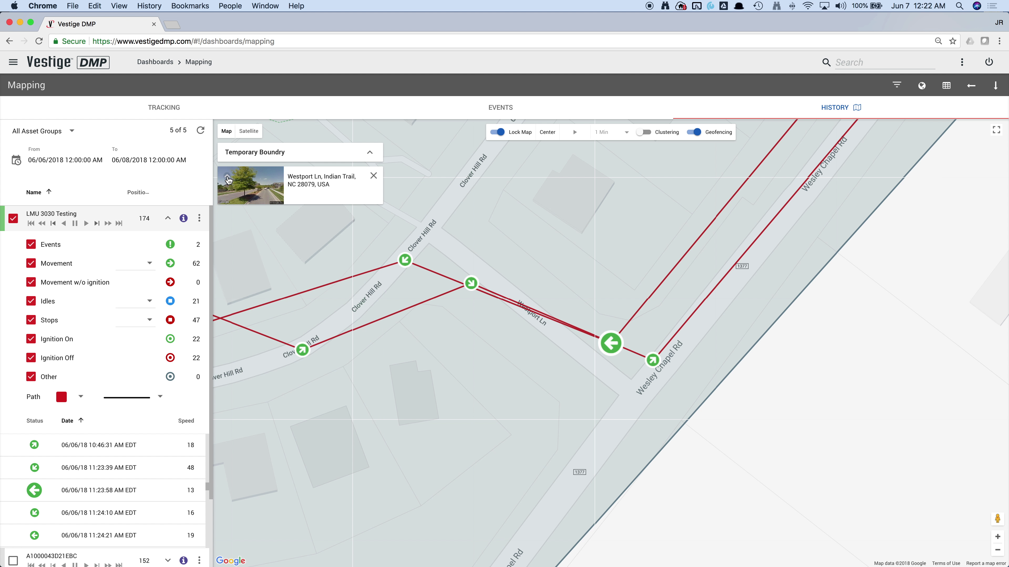
pyautogui.click(370, 155)
pyautogui.click(266, 437)
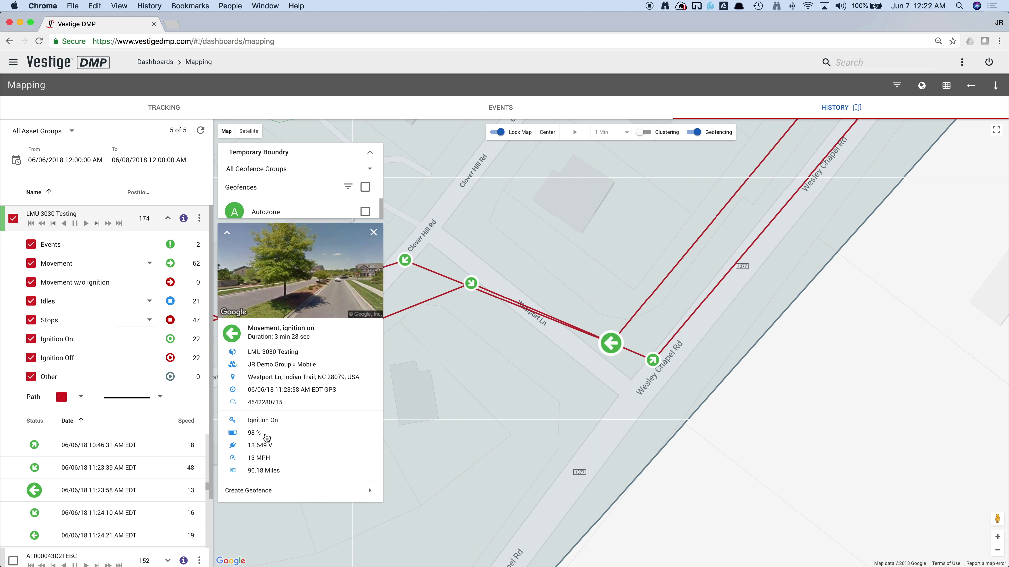
pyautogui.click(371, 153)
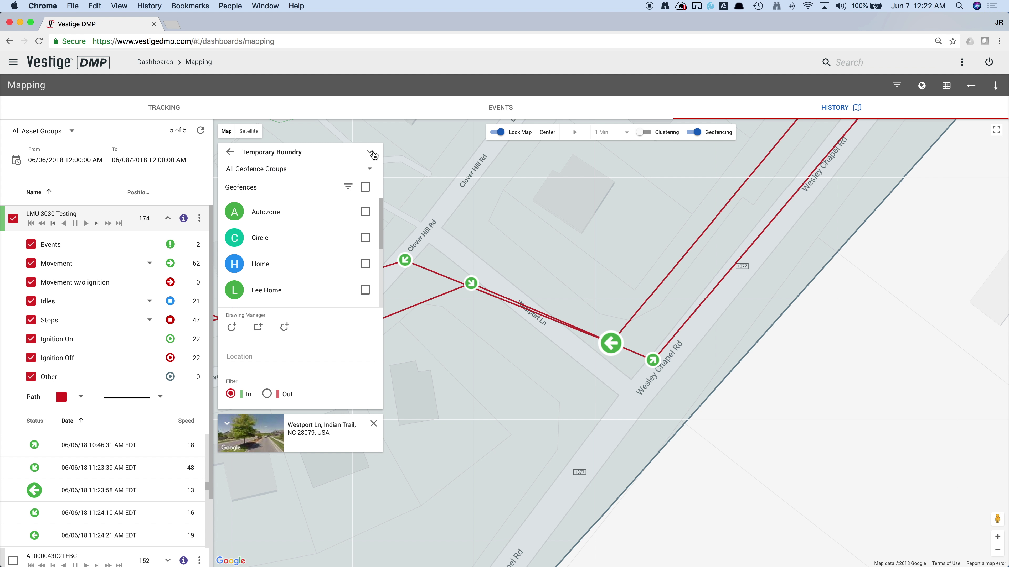
# Close the location preview and LMU 3030 Testing's details, and show Mobile Sales 4's history with the map centred on both assets.
pyautogui.click(373, 423)
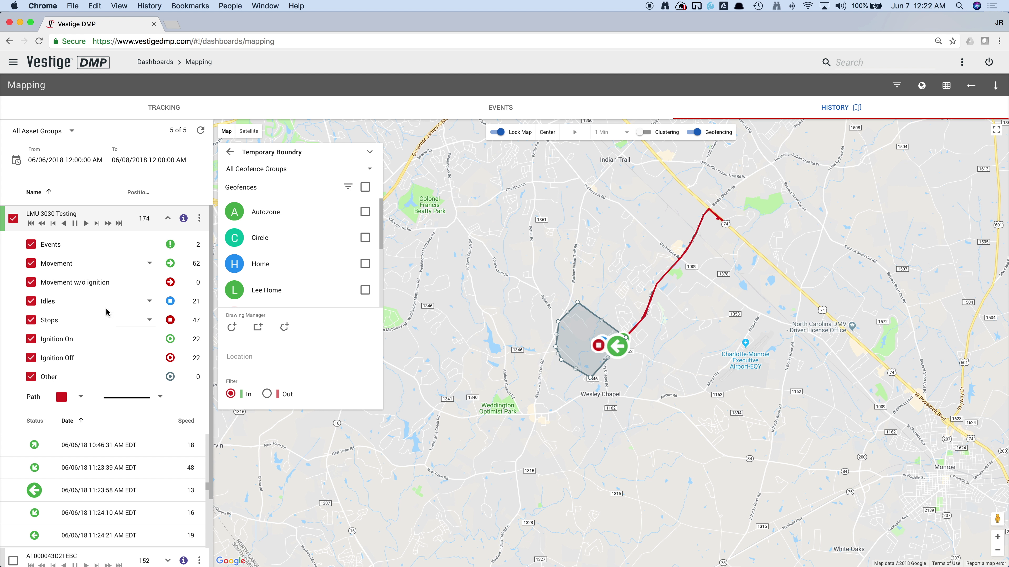
pyautogui.click(169, 219)
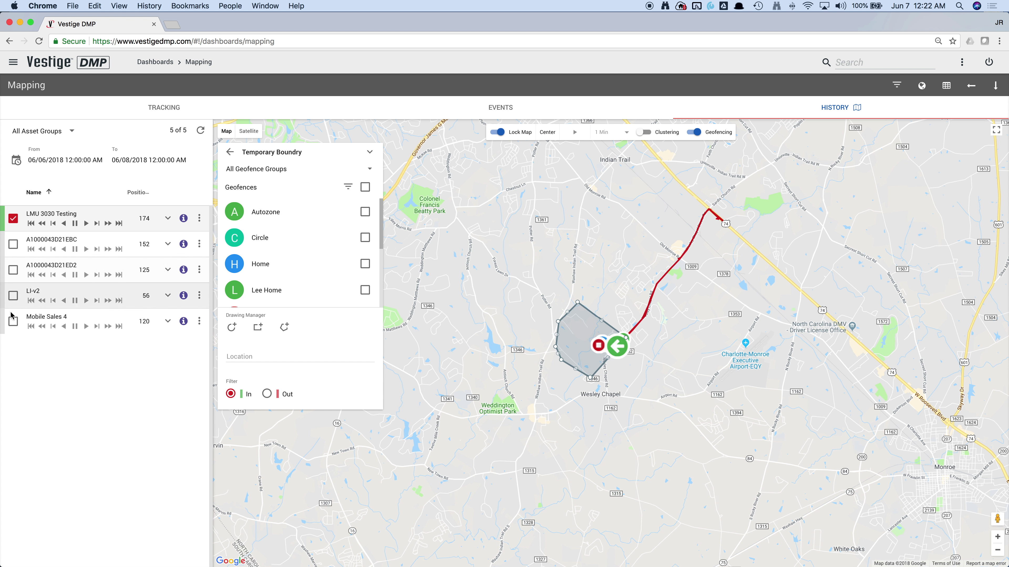
pyautogui.click(13, 322)
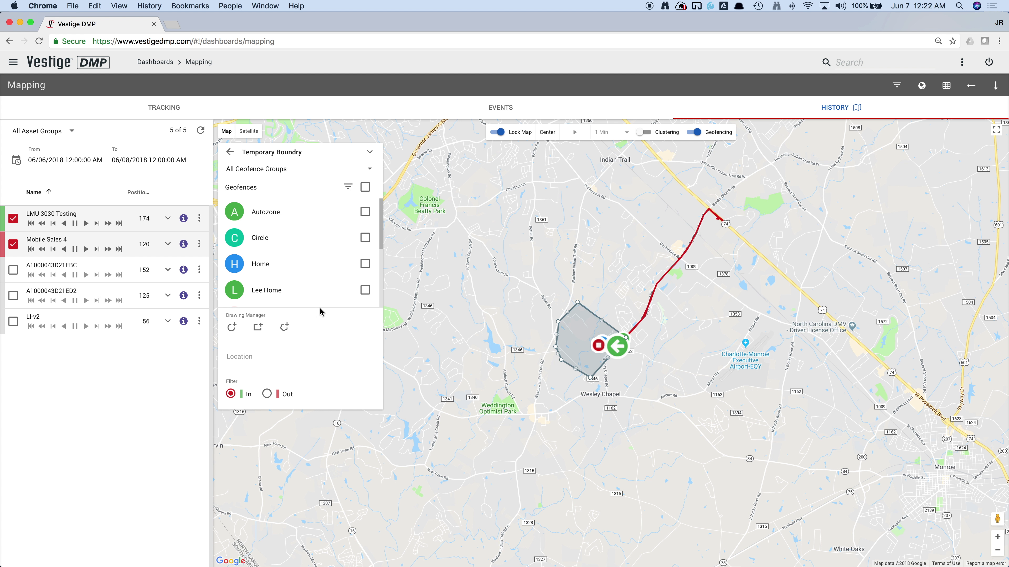
pyautogui.click(547, 135)
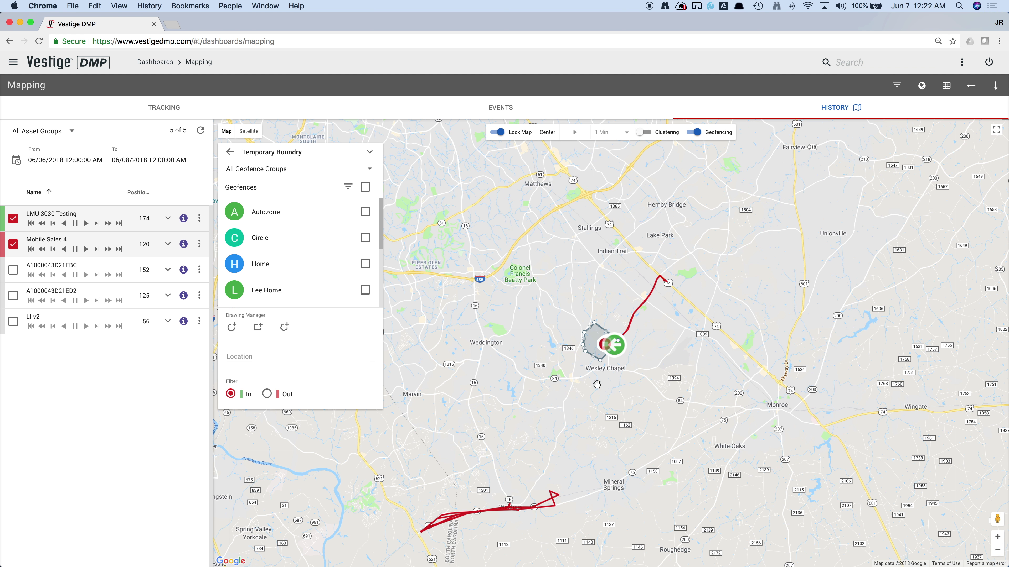
# Move the polygon over the middle of the LMU 3030 Testing path, filter for positions outside it and inspect both assets' positions.
pyautogui.moveTo(600, 384); pyautogui.dragTo(633, 371)
pyautogui.moveTo(633, 326)
pyautogui.mouseDown()
pyautogui.moveTo(673, 298)
pyautogui.moveTo(668, 293)
pyautogui.mouseUp()
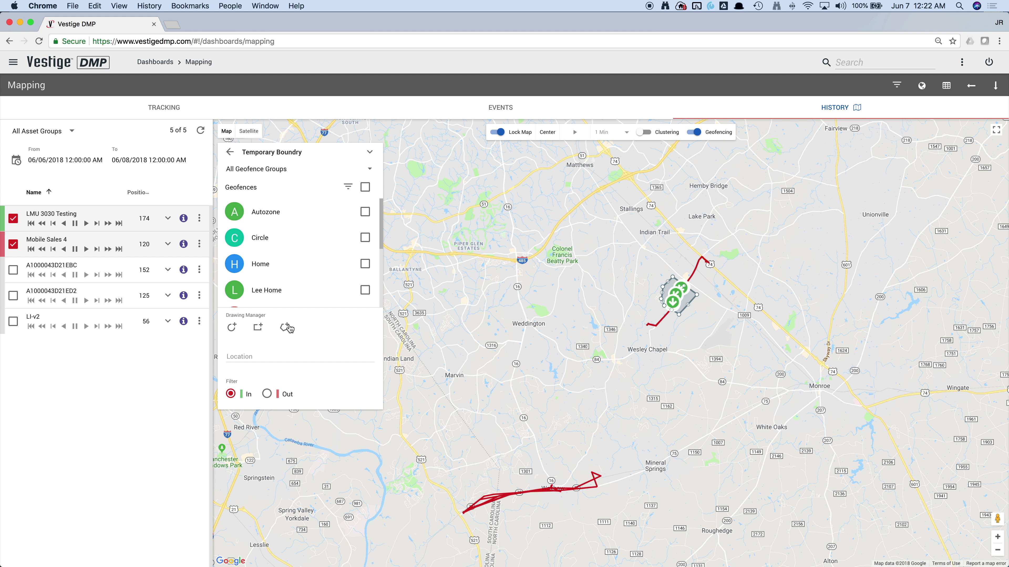
pyautogui.click(267, 393)
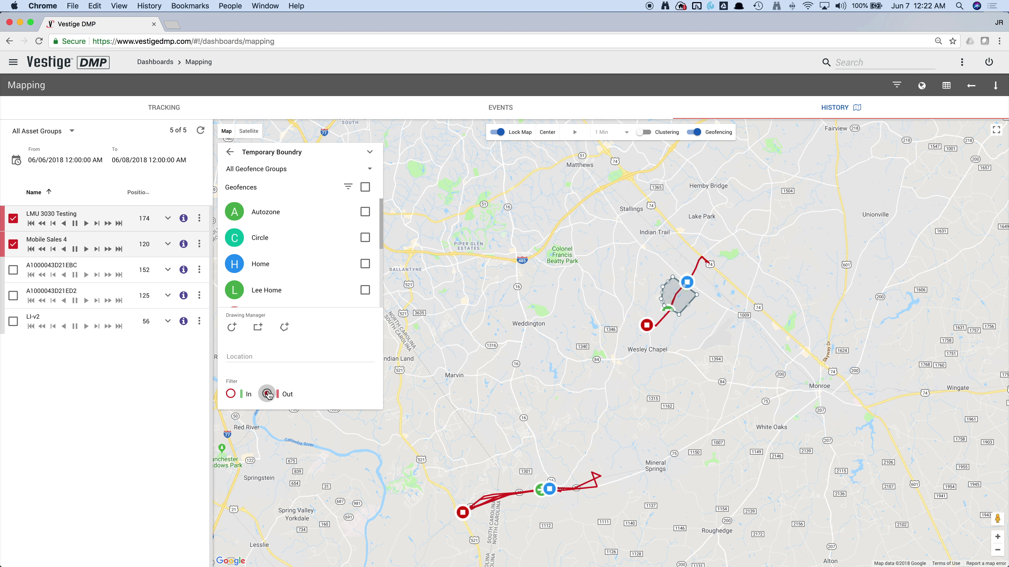
pyautogui.moveTo(528, 494)
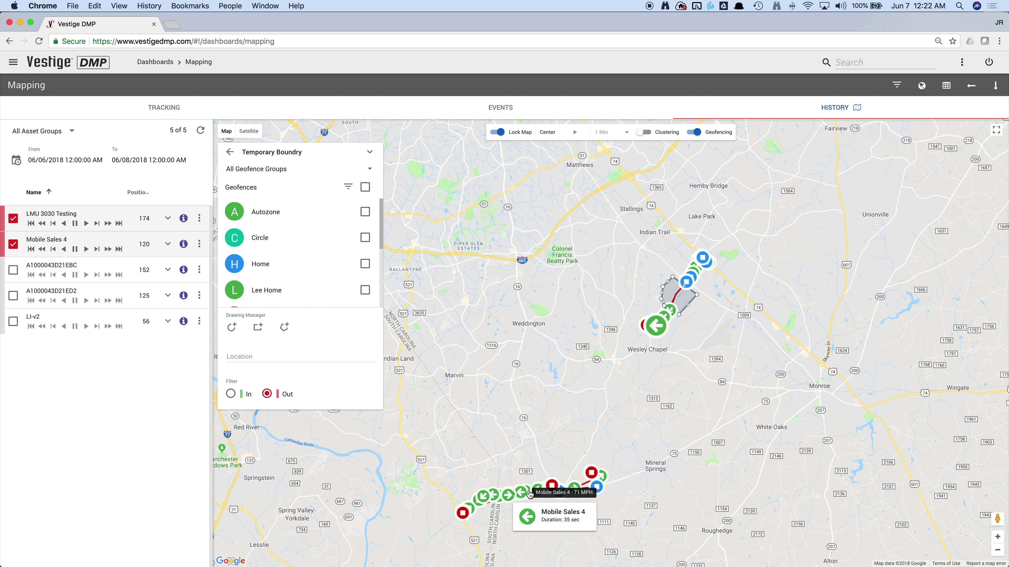
pyautogui.moveTo(591, 472)
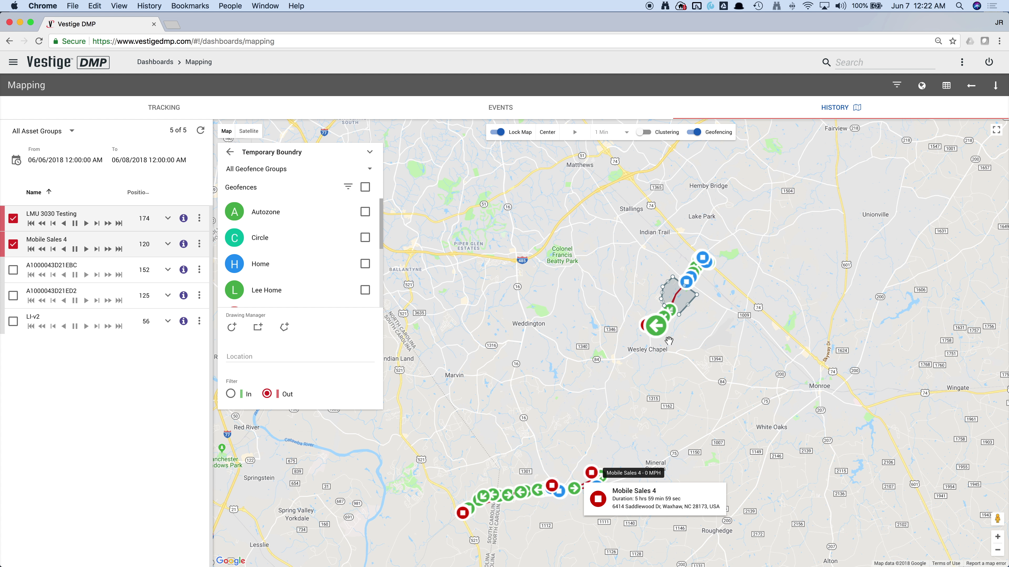
pyautogui.moveTo(693, 281)
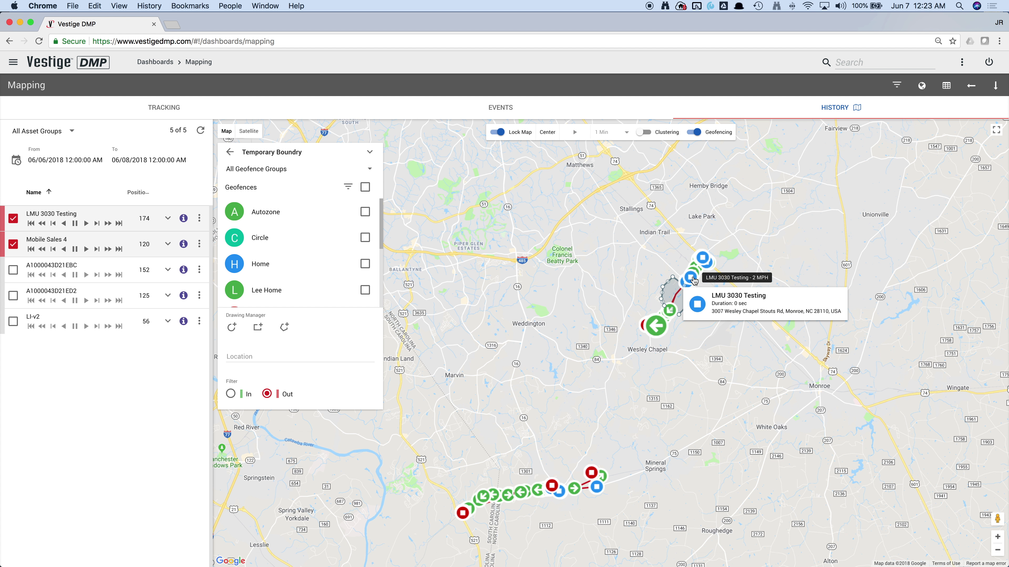
# Replace the polygon with a large circular boundary covering parts of both assets' paths, and filter for positions inside it.
pyautogui.click(640, 315)
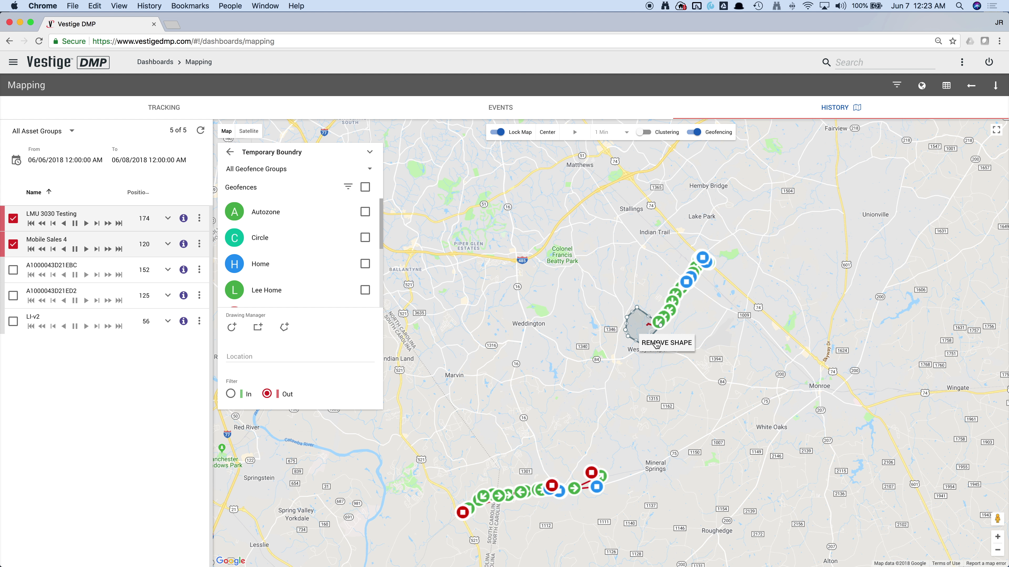
pyautogui.click(233, 328)
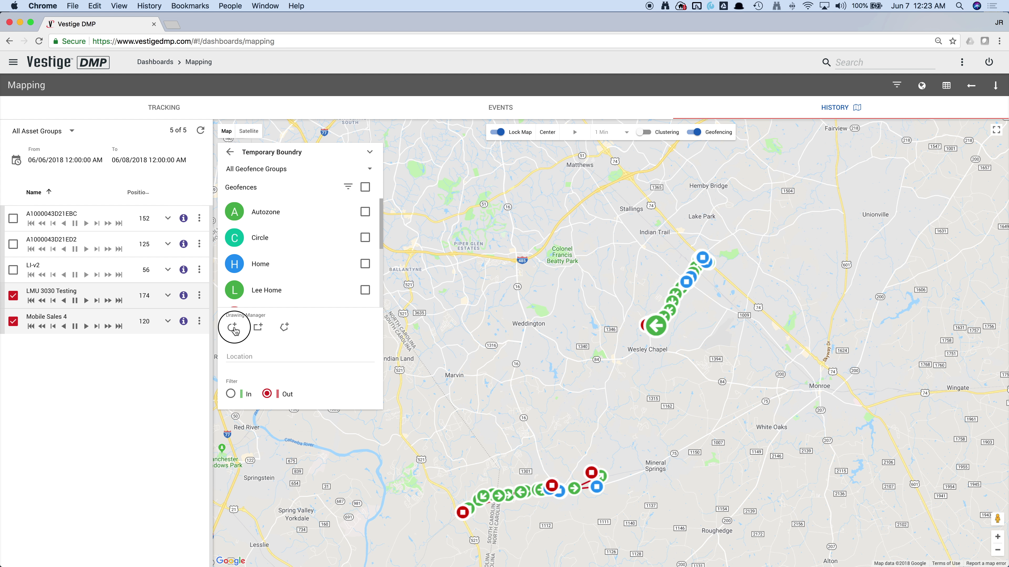
pyautogui.click(596, 404)
pyautogui.moveTo(564, 336); pyautogui.dragTo(548, 292)
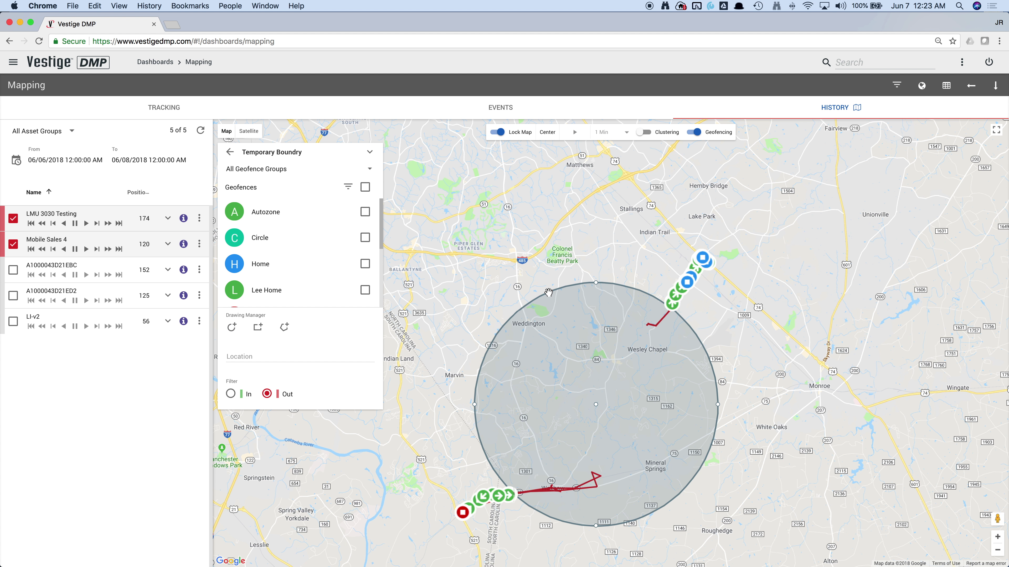
pyautogui.click(232, 393)
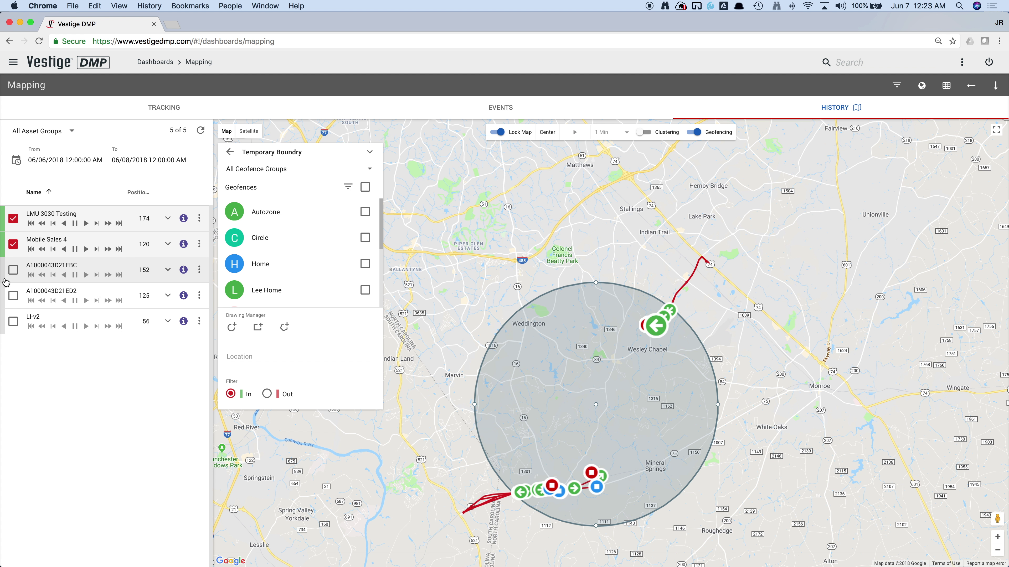
# Add LI-v2 to the displayed history, and move the circle over its position and back over the other two assets' paths.
pyautogui.click(13, 321)
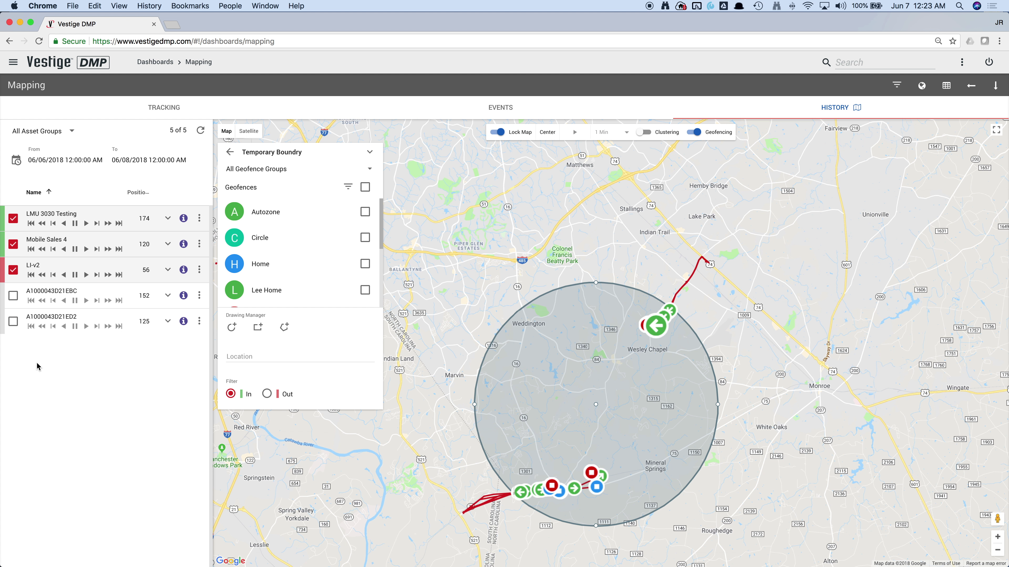
pyautogui.moveTo(515, 263); pyautogui.dragTo(763, 221)
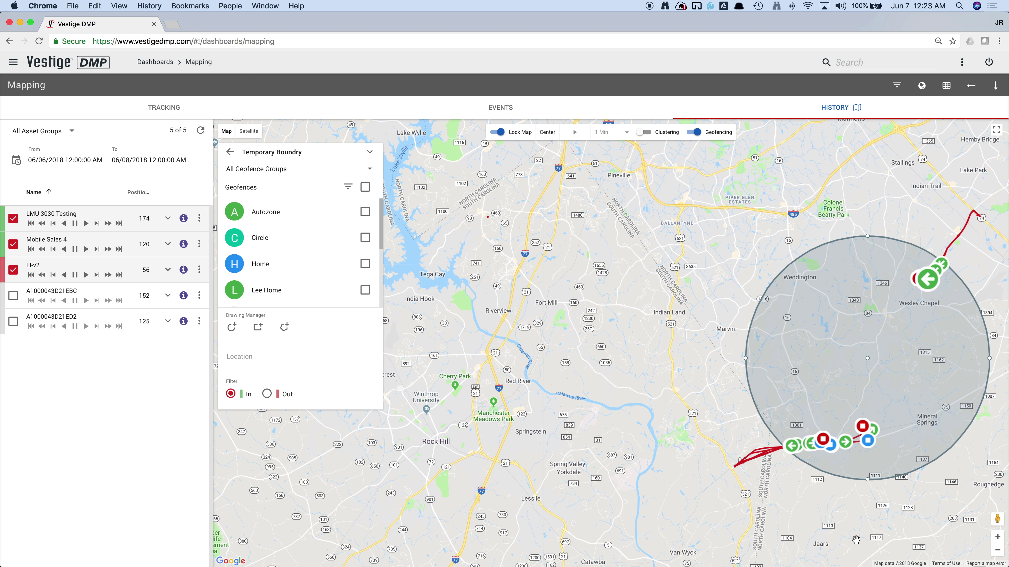
pyautogui.moveTo(685, 325); pyautogui.dragTo(675, 324)
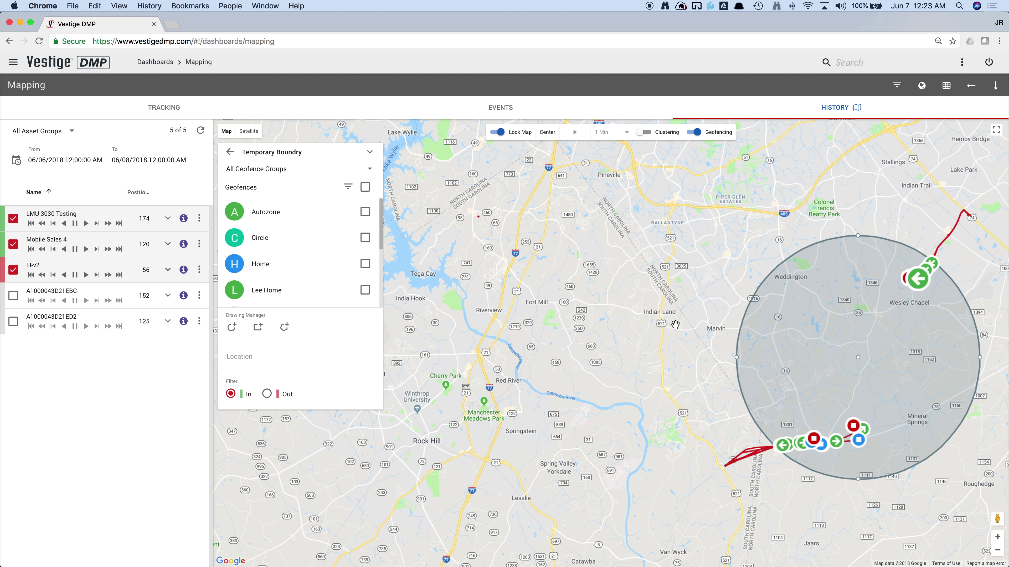
pyautogui.moveTo(832, 318); pyautogui.dragTo(489, 221)
pyautogui.moveTo(540, 281); pyautogui.dragTo(913, 348)
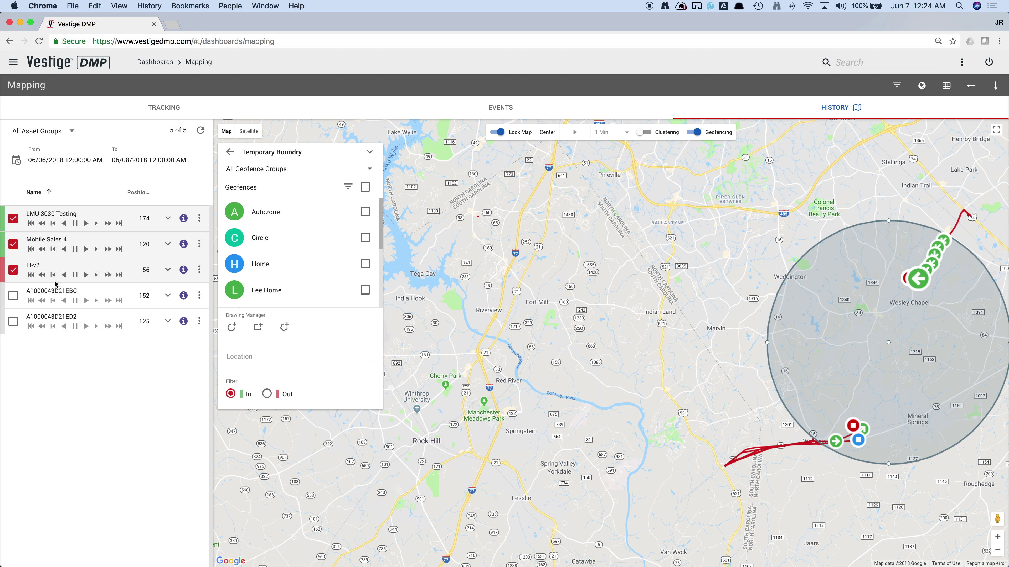